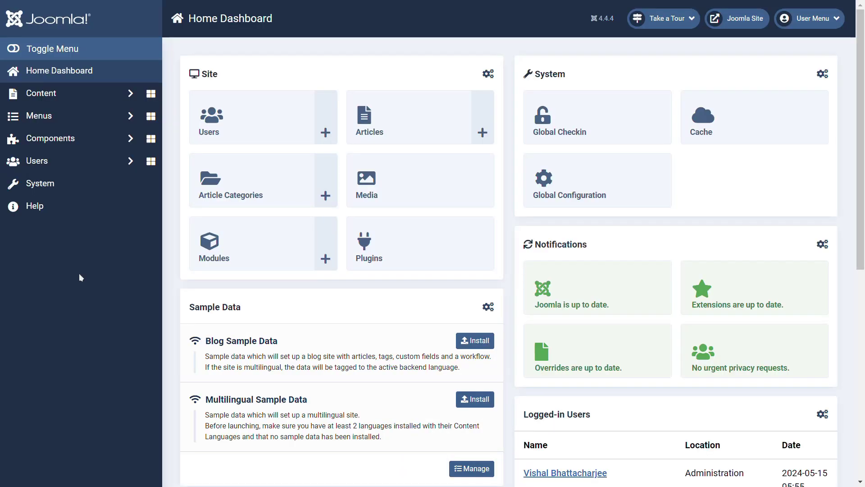
# Install the joomla-custom-api-premium.zip package from System > Install Extensions and start using the plugin
pyautogui.click(58, 189)
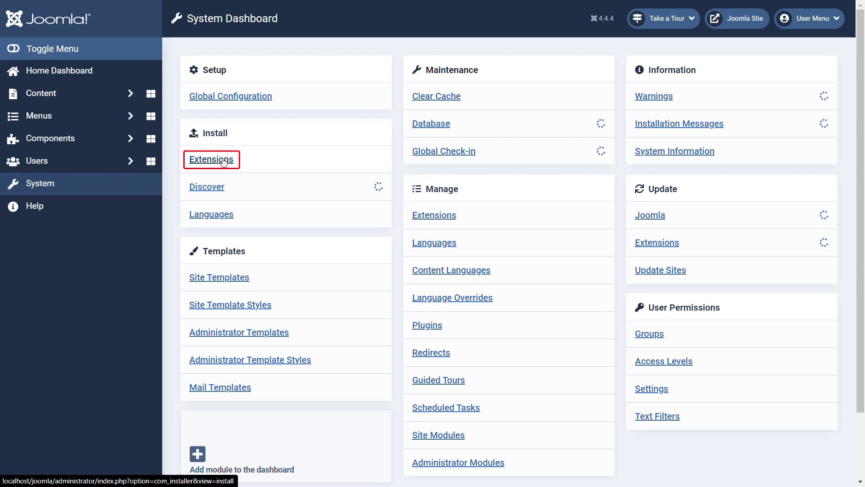
pyautogui.click(223, 161)
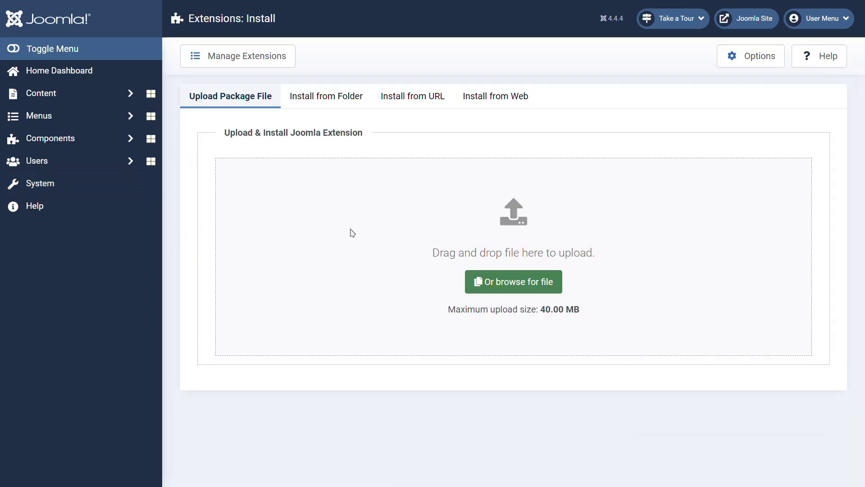
pyautogui.click(519, 283)
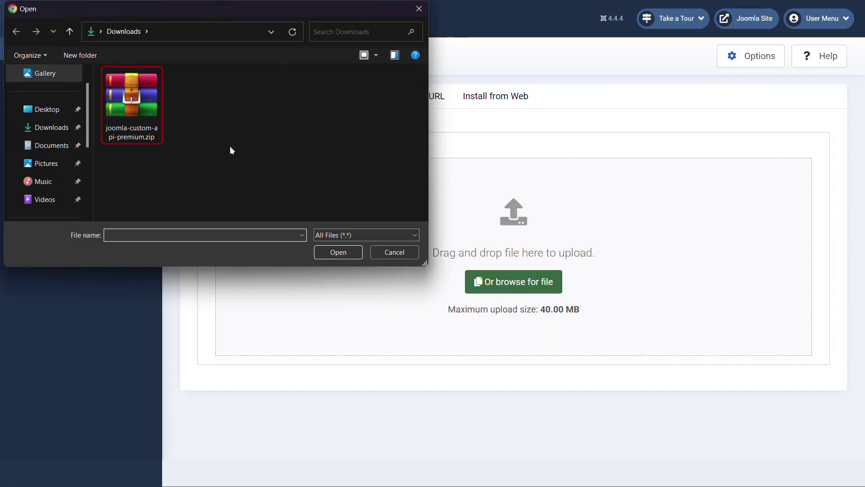
pyautogui.click(136, 98)
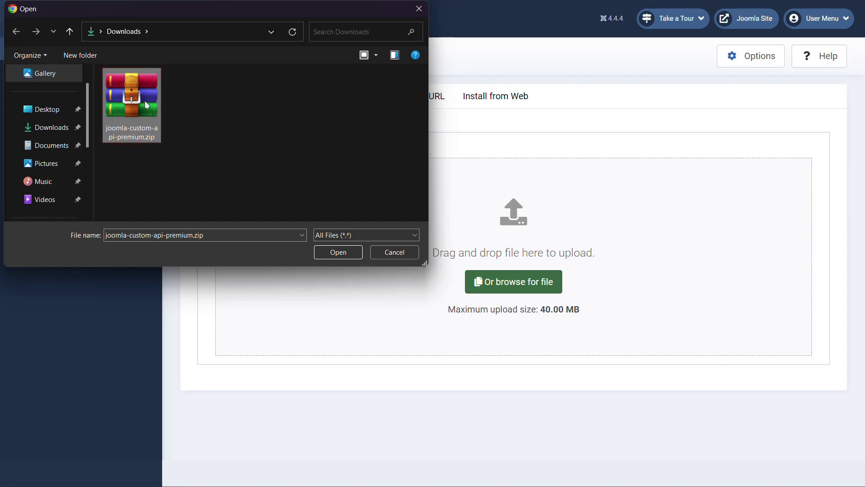
pyautogui.click(338, 252)
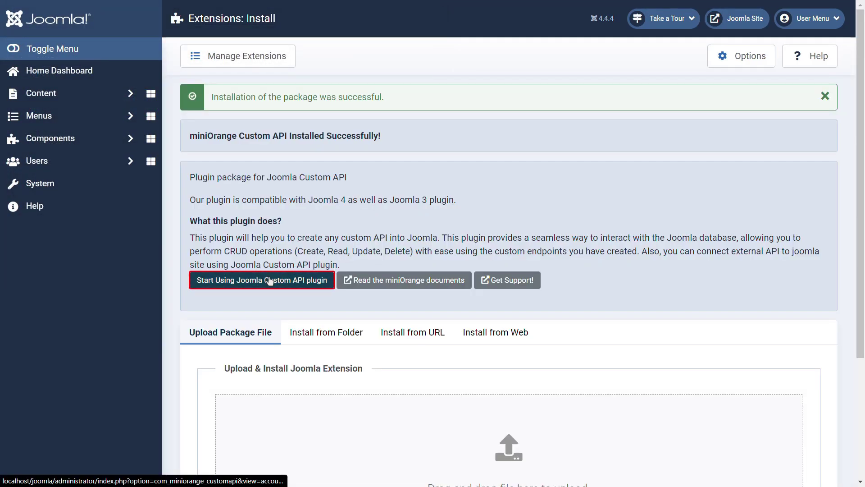
pyautogui.click(269, 280)
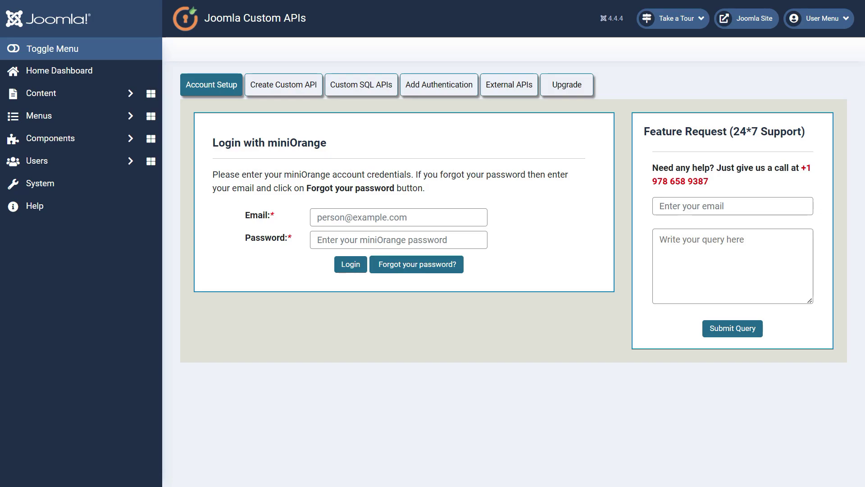
# Start a new custom API named custom_get with the GET request method
pyautogui.click(291, 86)
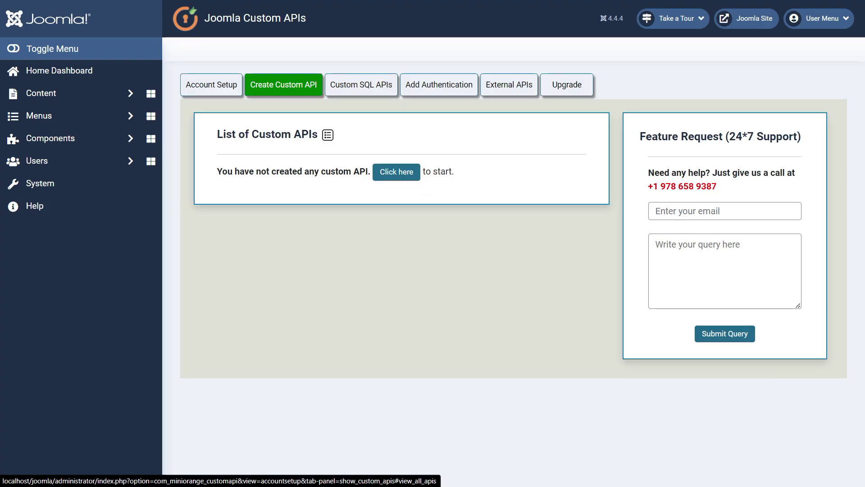
pyautogui.click(396, 174)
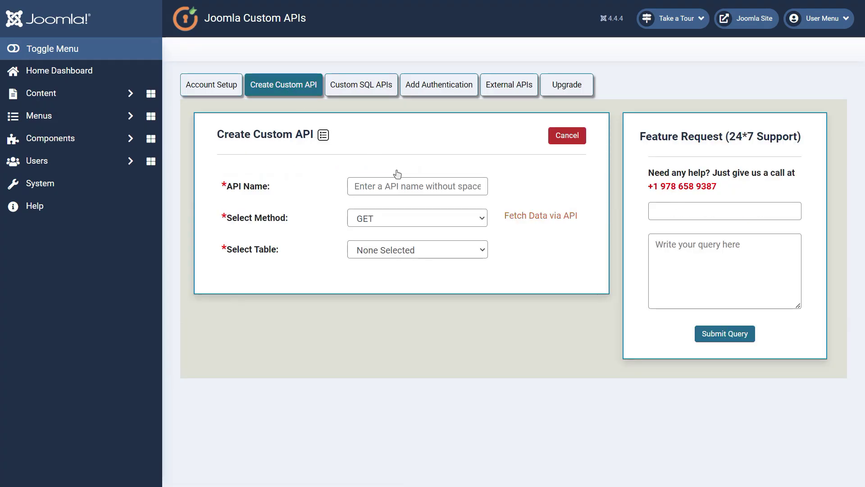
pyautogui.click(459, 182)
pyautogui.write('custom_get')
pyautogui.click(483, 218)
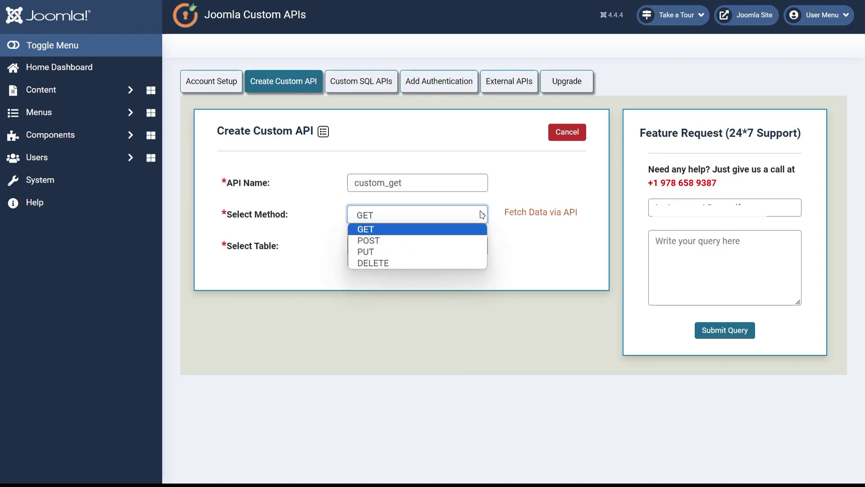
pyautogui.click(391, 230)
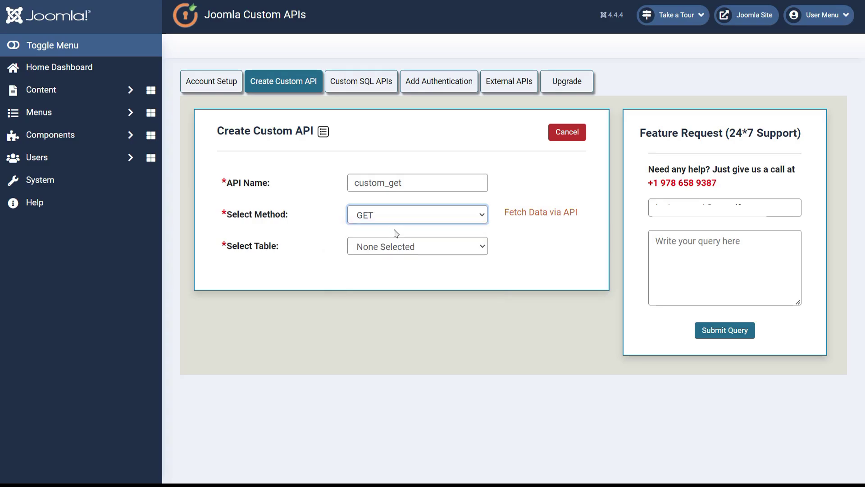
# Select the k6qrn_users table and return its id and username columns
pyautogui.click(475, 247)
pyautogui.scroll(-5, 418, 165)
pyautogui.scroll(-10, 418, 165)
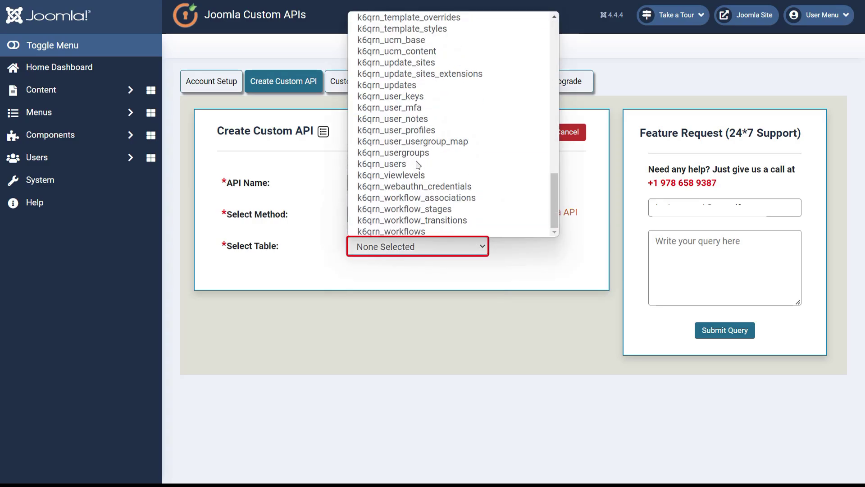
pyautogui.click(387, 164)
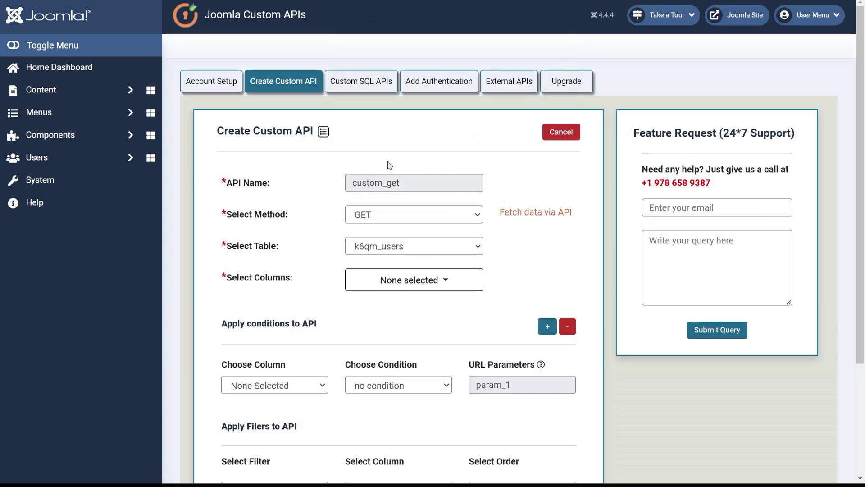
pyautogui.click(448, 286)
pyautogui.scroll(-2, 467, 328)
pyautogui.scroll(2, 469, 329)
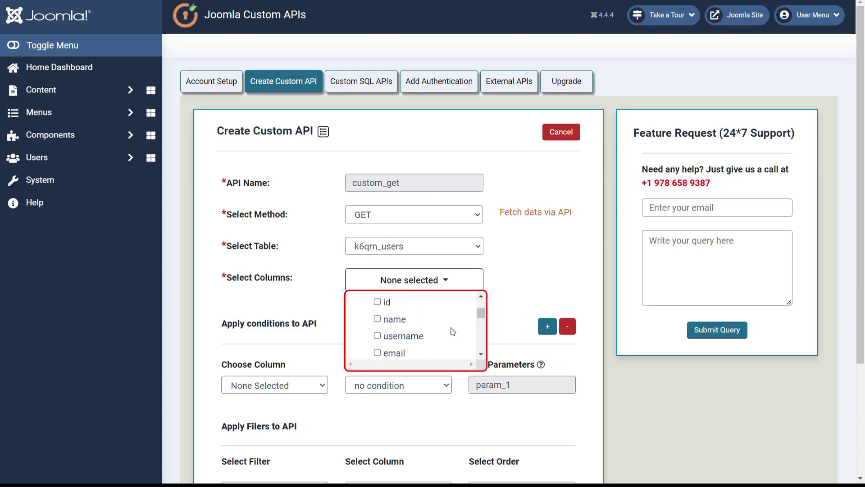
pyautogui.click(377, 302)
pyautogui.click(377, 336)
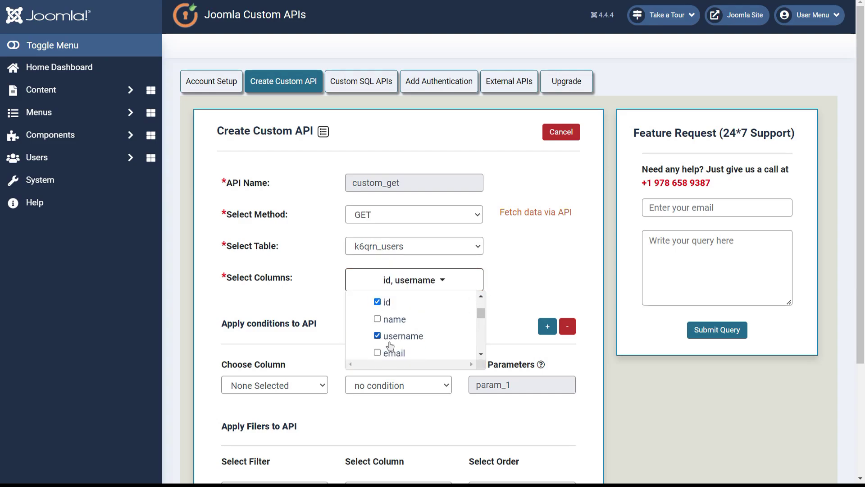
pyautogui.click(476, 419)
pyautogui.scroll(-1, 477, 420)
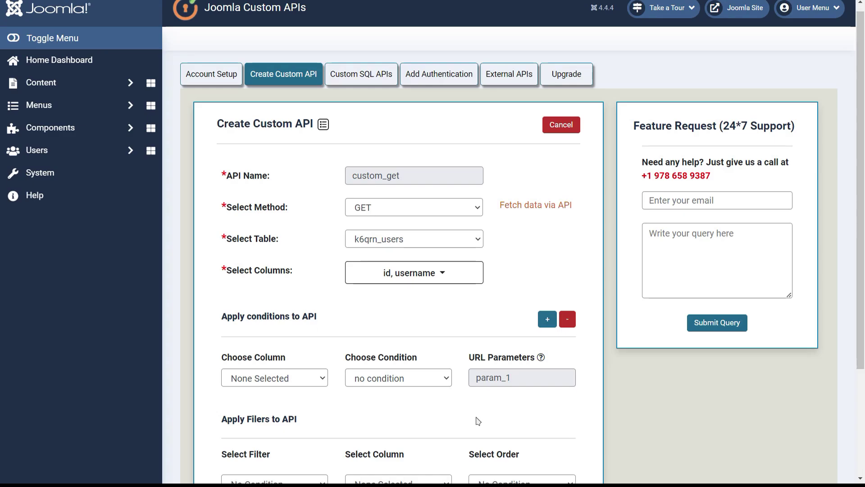
pyautogui.scroll(-4, 477, 420)
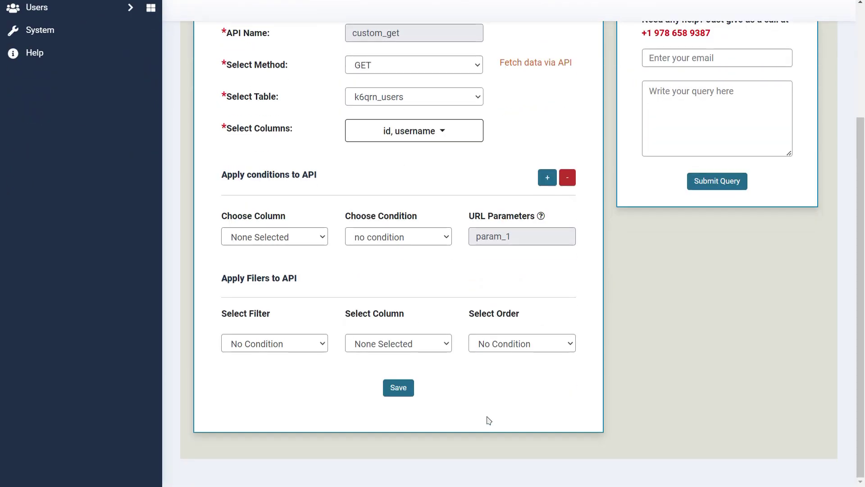
# Add the condition id > param_1 to the custom_get API
pyautogui.click(304, 233)
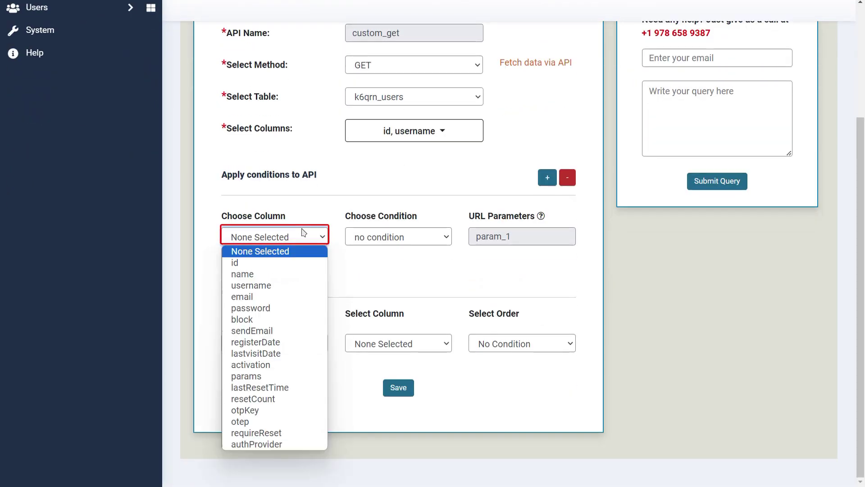
pyautogui.click(269, 256)
pyautogui.click(444, 241)
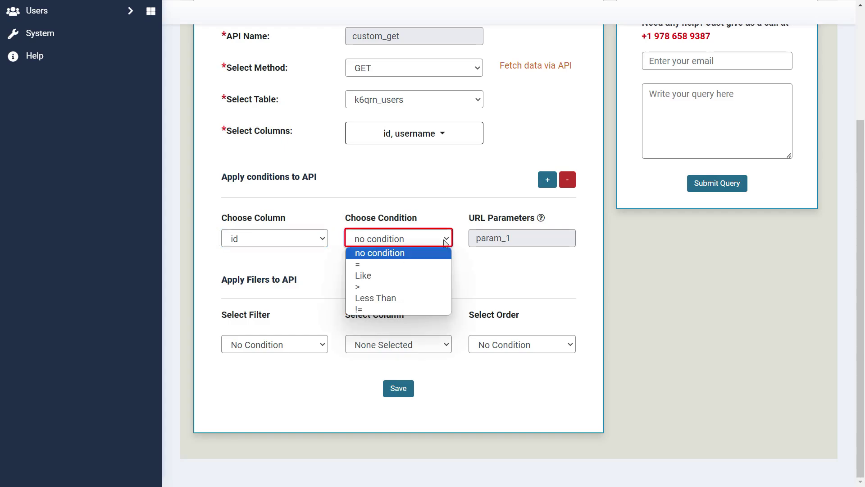
pyautogui.click(368, 287)
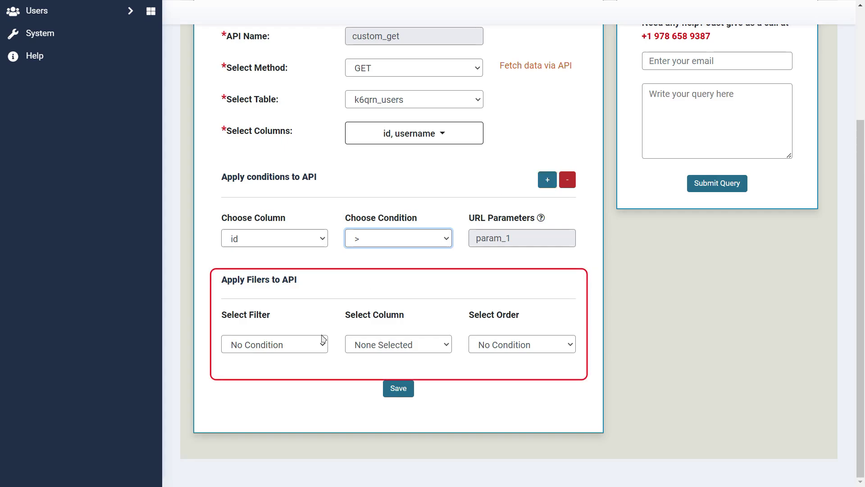
# Order results by id ascending with ORDER BY, then save the API
pyautogui.click(312, 349)
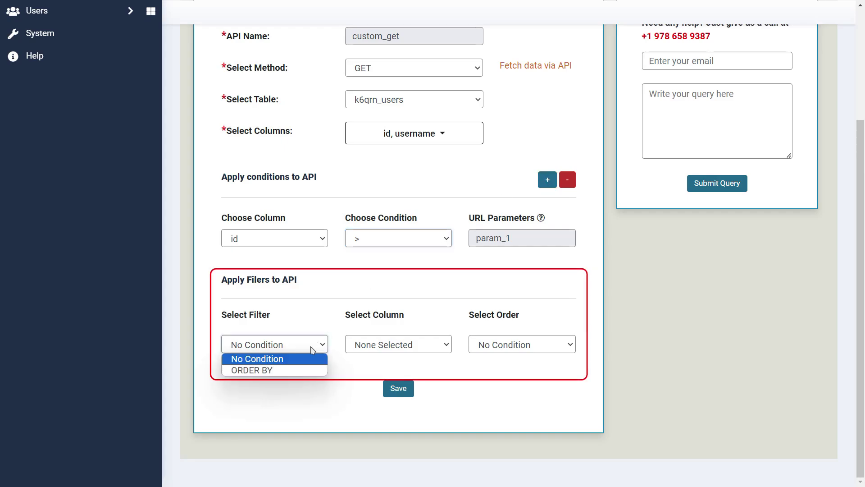
pyautogui.click(285, 370)
pyautogui.click(429, 349)
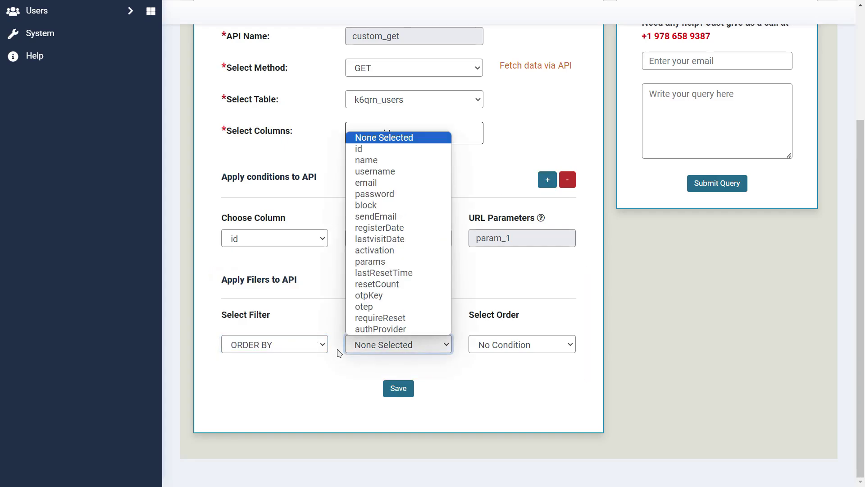
pyautogui.click(368, 149)
pyautogui.click(494, 347)
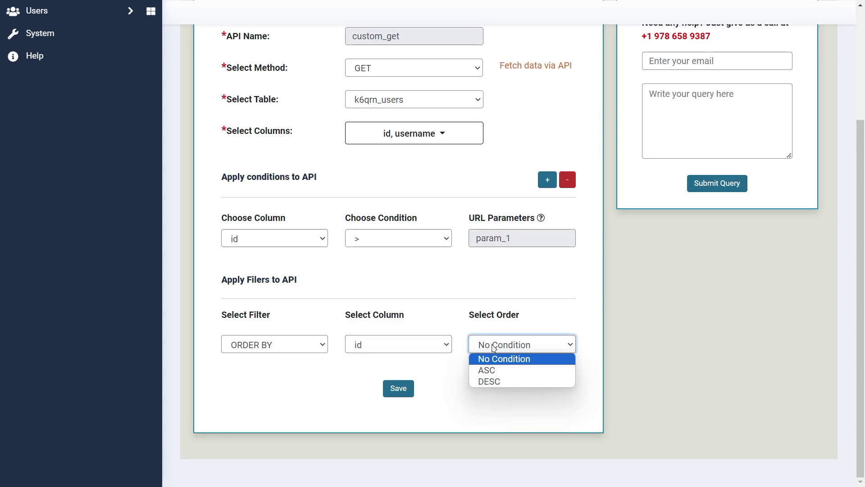
pyautogui.click(494, 371)
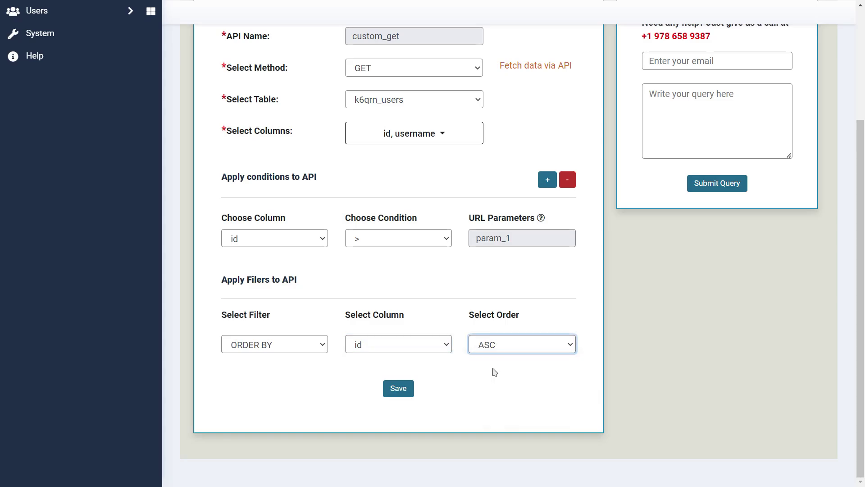
pyautogui.click(398, 390)
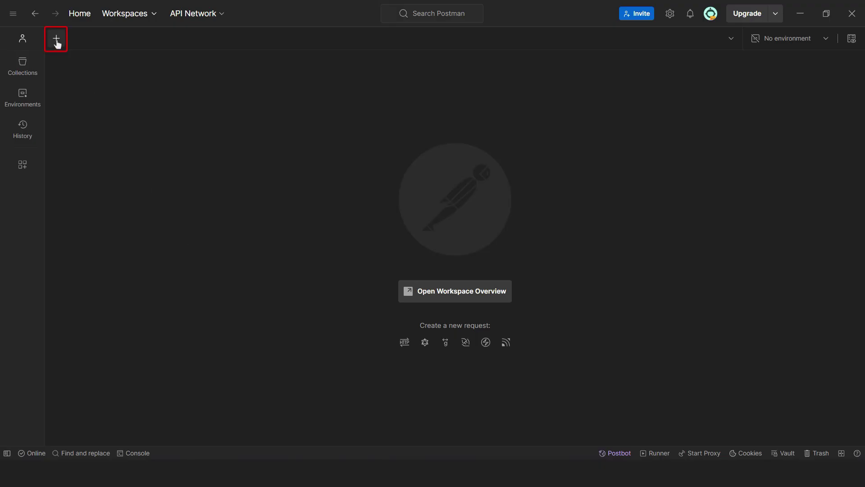
# In a new Postman tab, send a GET to the custom_get endpoint with ?id=180
pyautogui.click(57, 41)
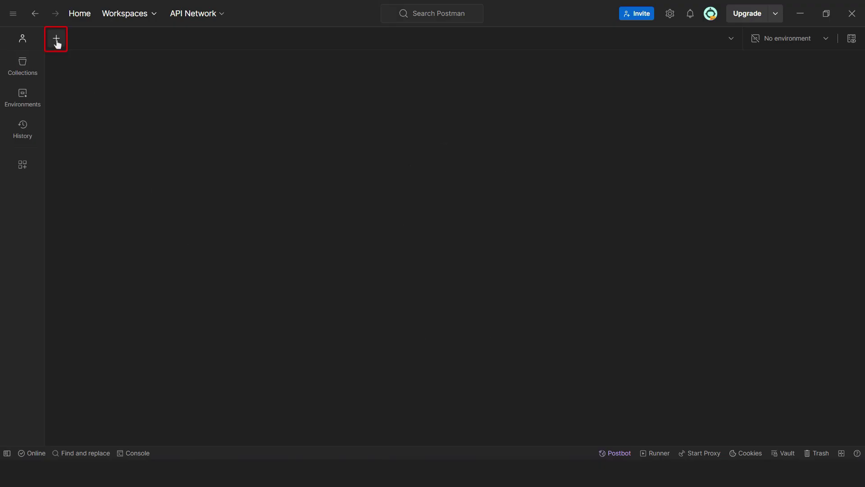
pyautogui.click(183, 87)
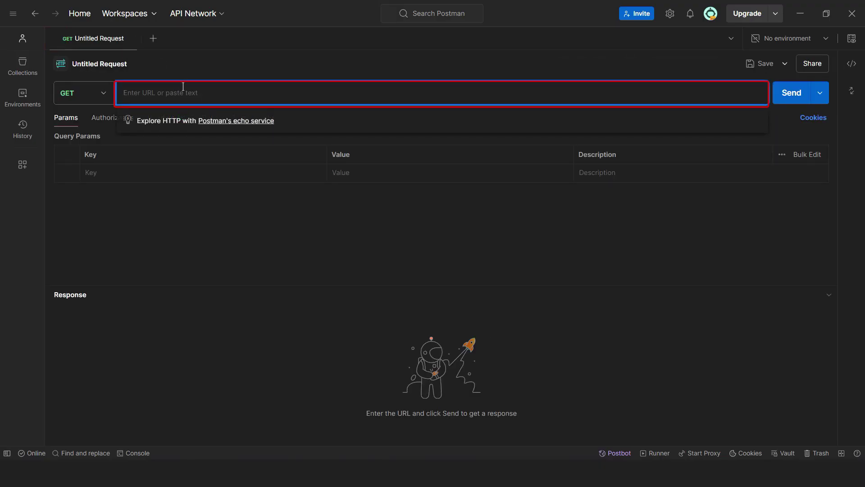
pyautogui.write('http://localhost/joomla/api/index.php/v1/mini/custom_get')
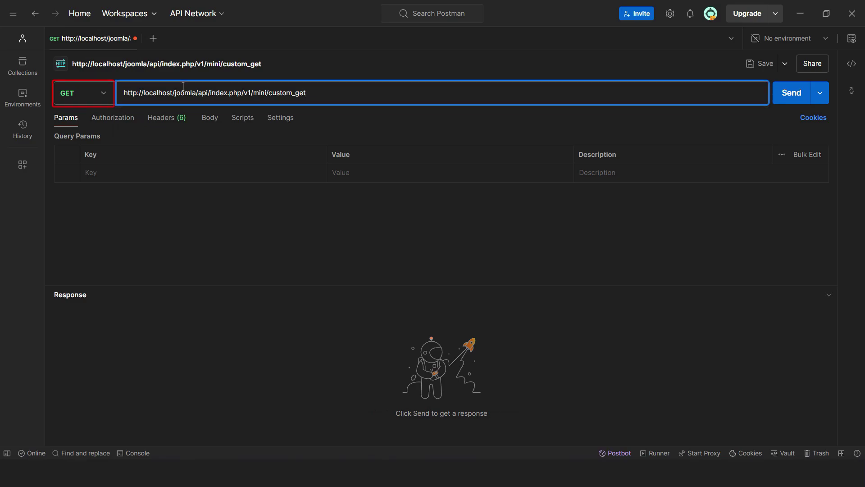
pyautogui.write('?id=180')
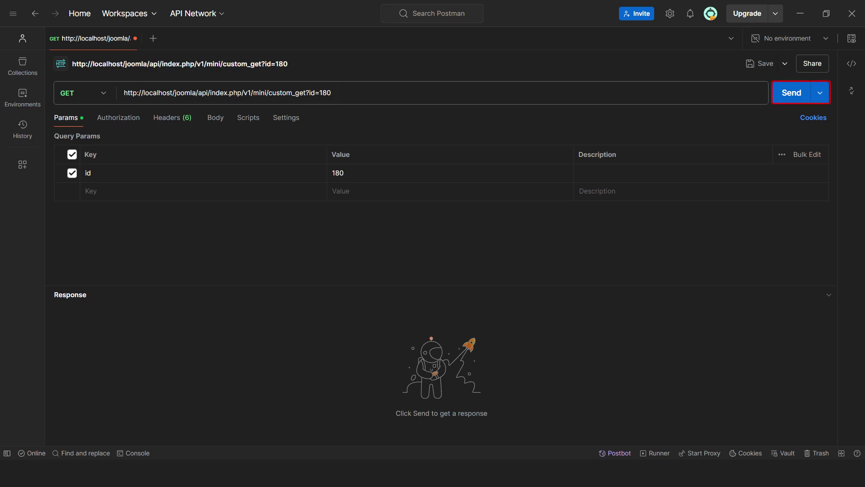
pyautogui.hotkey('ctrl', 'Return')
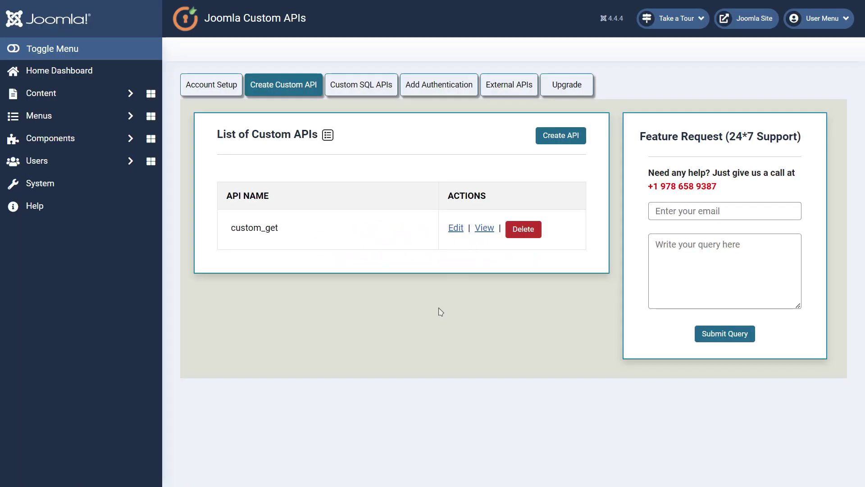
# Start a new custom API named custom_post using the POST method
pyautogui.click(559, 143)
pyautogui.click(477, 185)
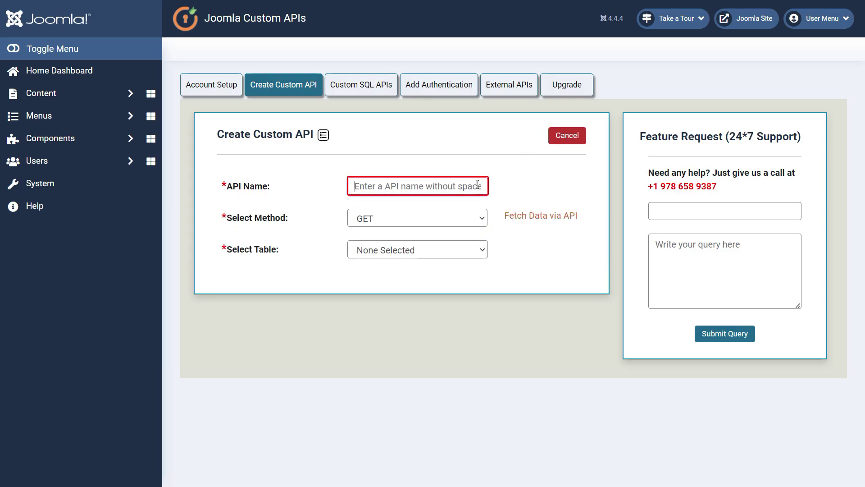
pyautogui.write('custom_post')
pyautogui.click(476, 219)
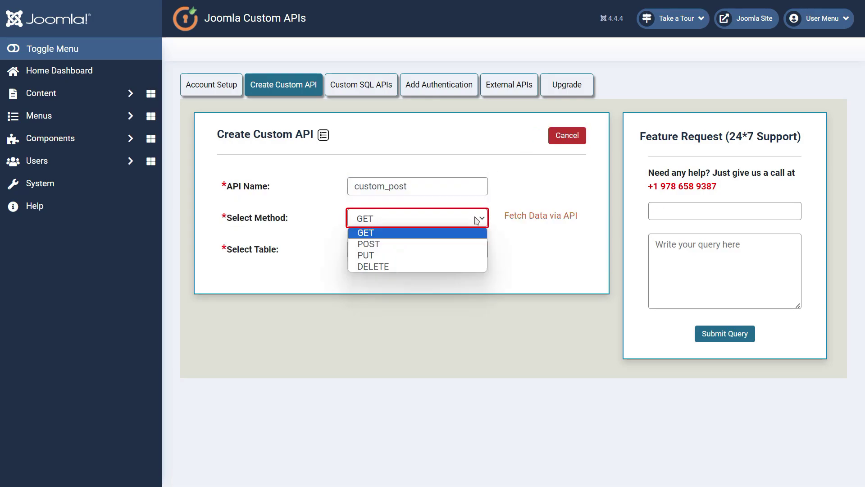
pyautogui.click(378, 243)
# Choose the k6qrn_users table, all 17 columns, and x-www-form-urlencoded body format
pyautogui.click(478, 251)
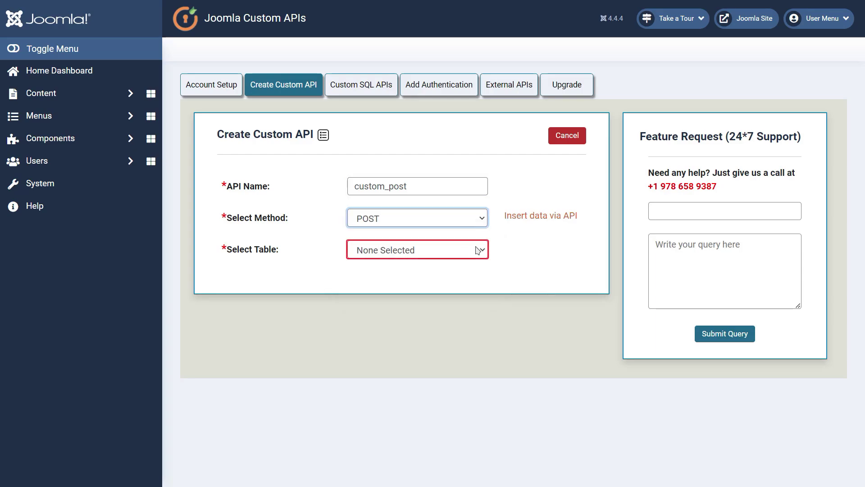
pyautogui.click(478, 251)
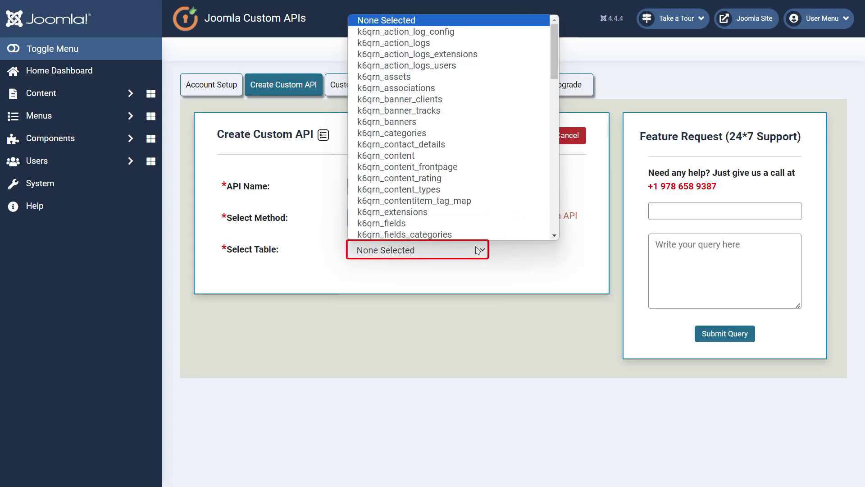
pyautogui.scroll(-15, 432, 180)
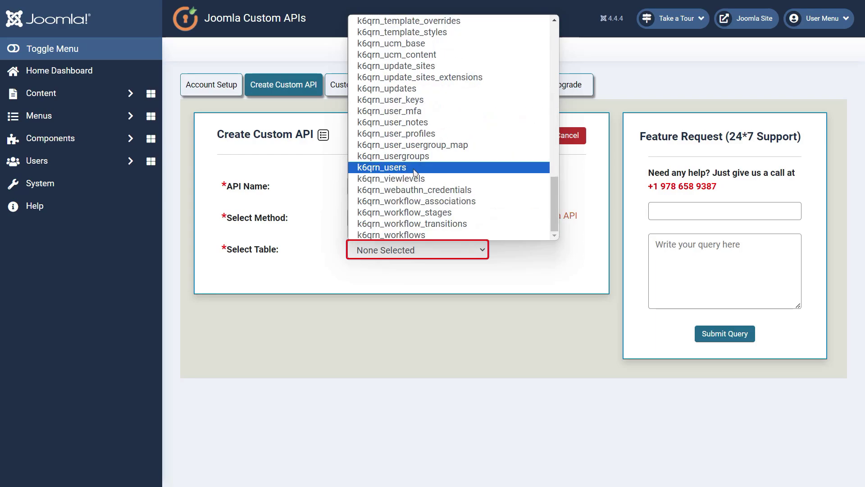
pyautogui.click(415, 170)
pyautogui.click(454, 288)
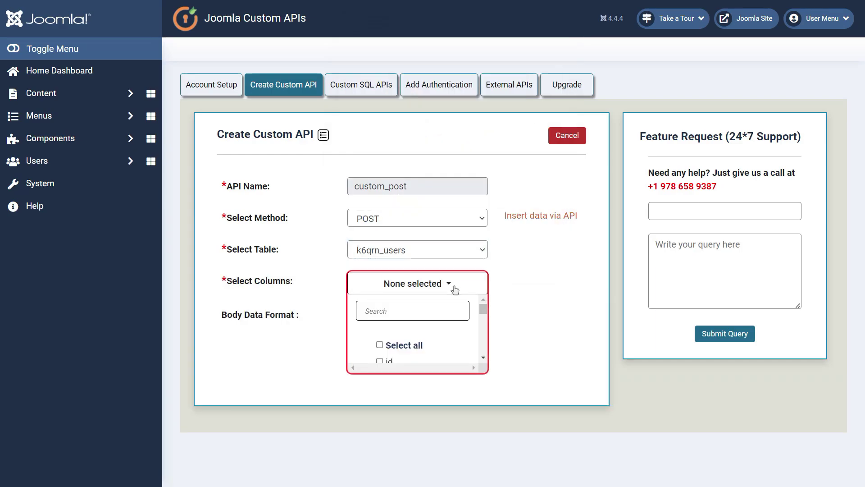
pyautogui.scroll(-1, 450, 332)
pyautogui.scroll(1, 450, 332)
pyautogui.click(379, 346)
pyautogui.click(542, 346)
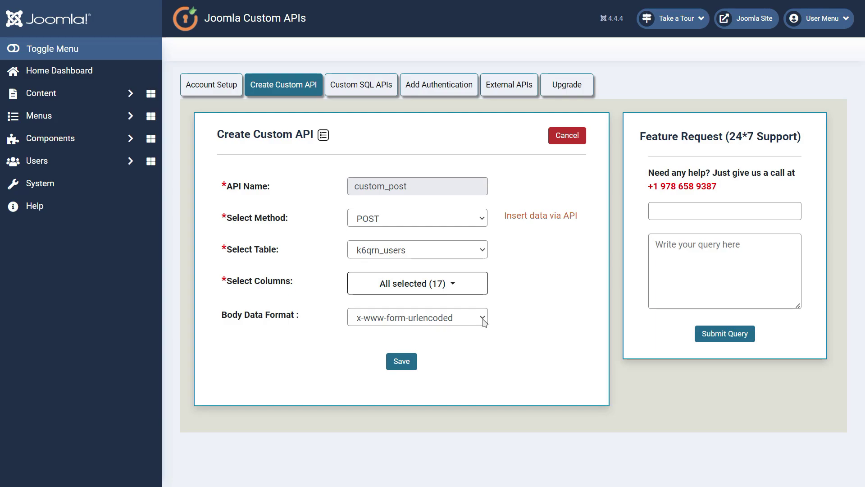
pyautogui.click(482, 321)
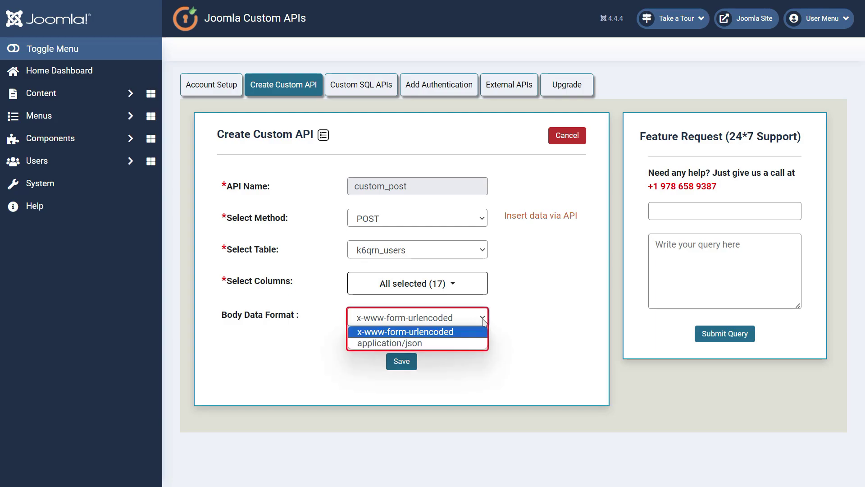
pyautogui.click(439, 335)
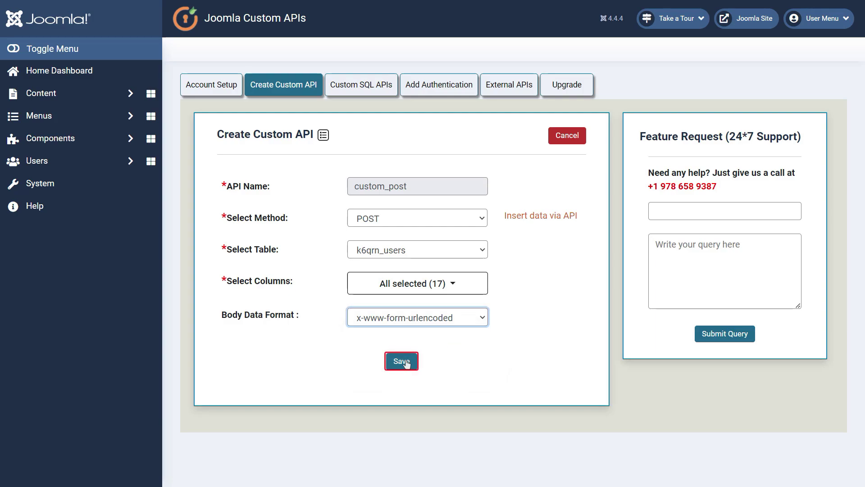
# Save custom_post and review its generated endpoint and example cURL POST request
pyautogui.click(405, 362)
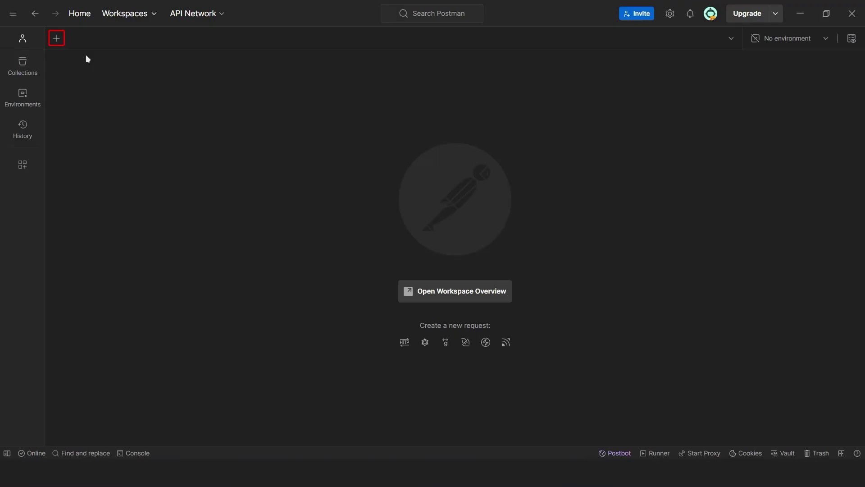
# Send a Postman POST request to custom_post, with the pasted cURL filling in the user fields for id 181
pyautogui.click(56, 37)
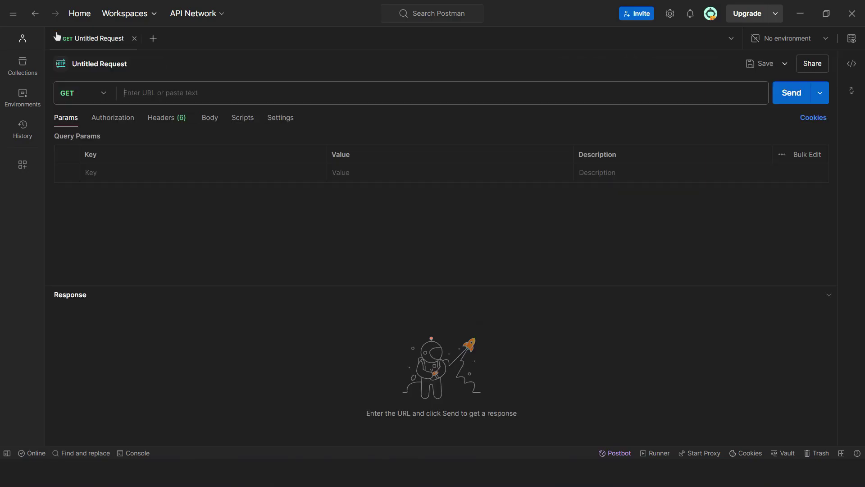
pyautogui.click(103, 92)
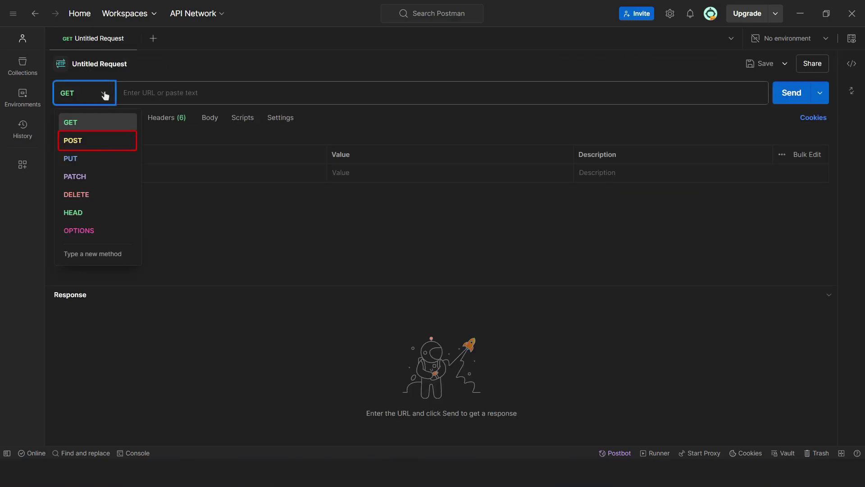
pyautogui.click(93, 140)
pyautogui.click(199, 94)
pyautogui.write('http://localhost/joomla/api/index.php/v1/mini/custom_post')
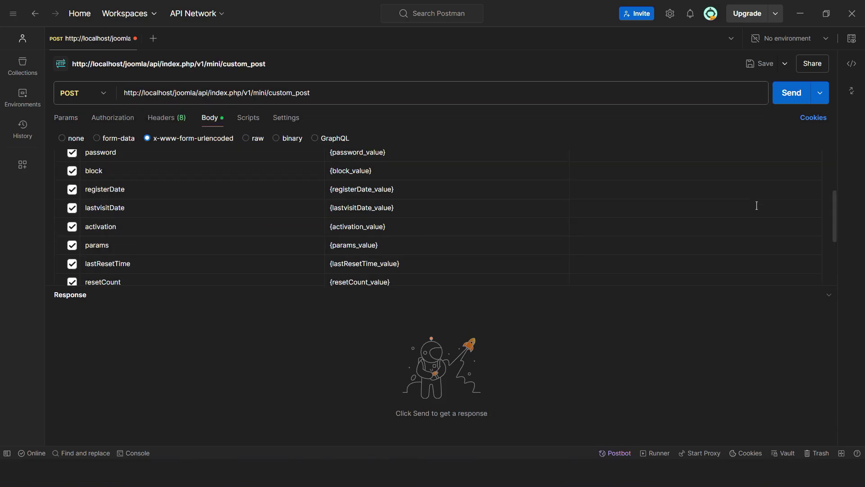
pyautogui.scroll(5, 753, 202)
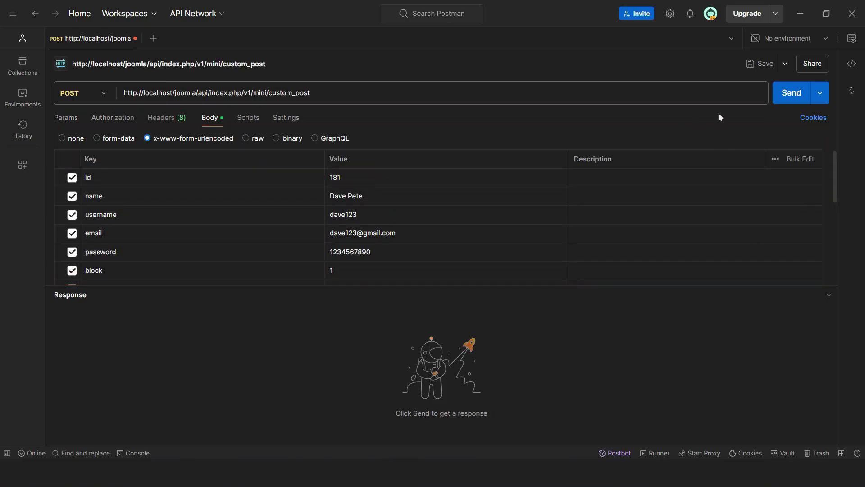
pyautogui.click(791, 94)
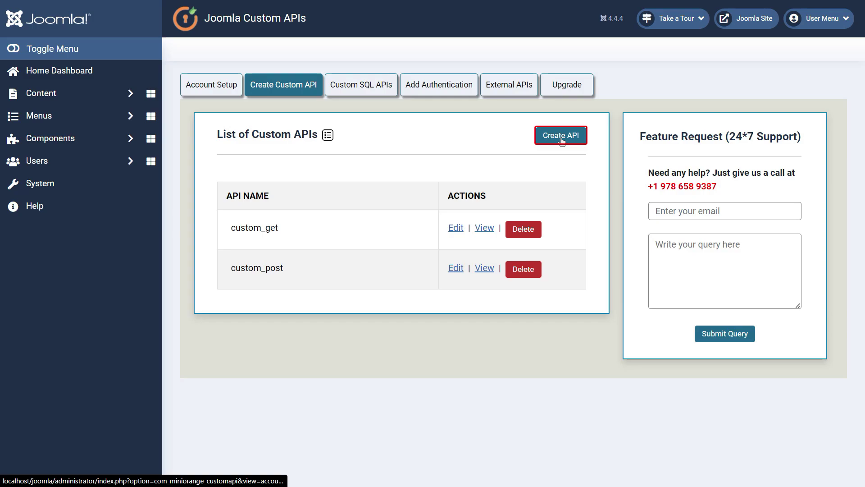
# Start a new custom API named custom_put using the PUT method
pyautogui.click(561, 136)
pyautogui.click(462, 182)
pyautogui.write('custom_put')
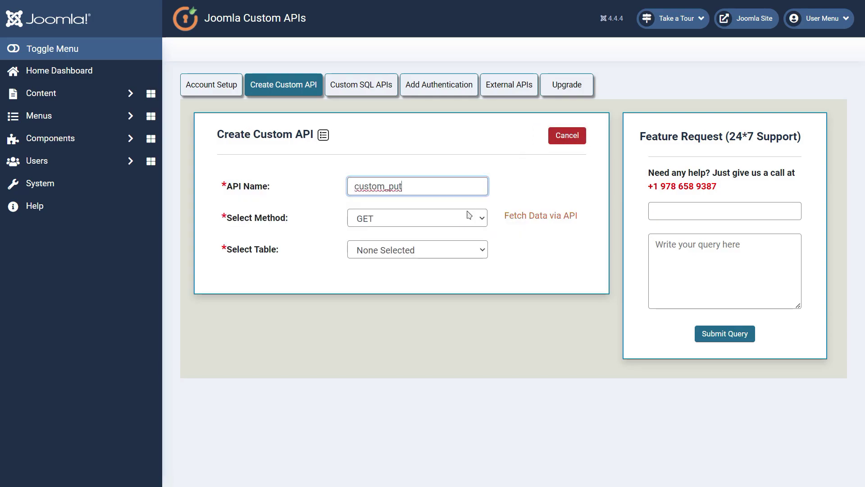
pyautogui.click(471, 223)
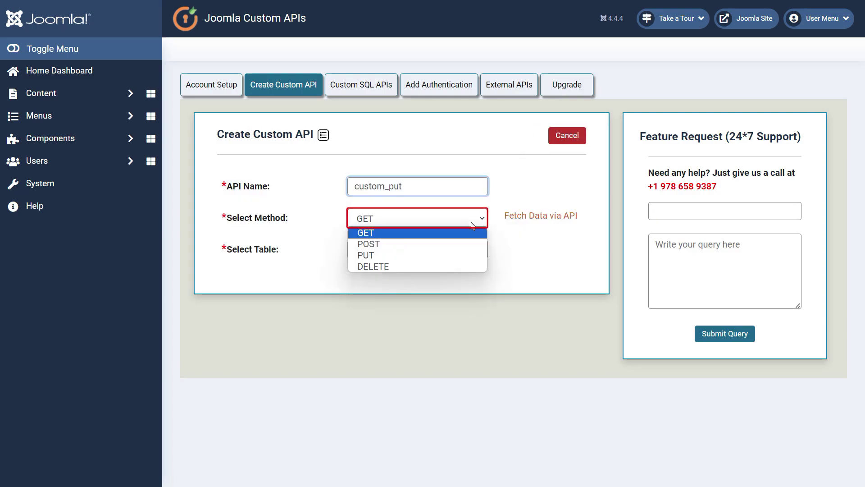
pyautogui.click(391, 258)
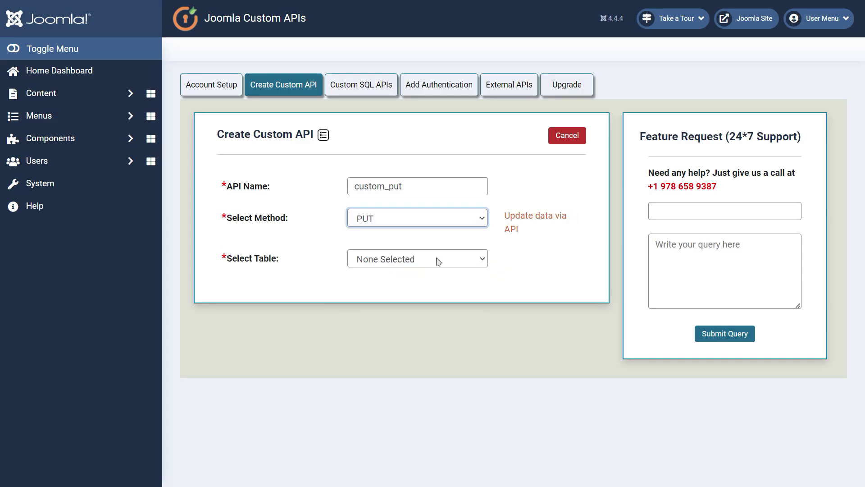
# Select the k6qrn_users table with all 17 columns
pyautogui.click(469, 261)
pyautogui.scroll(-15, 450, 180)
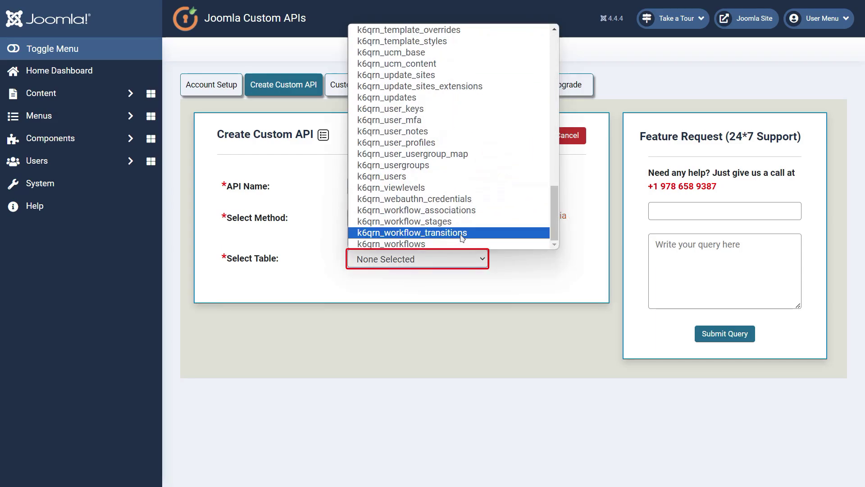
pyautogui.click(406, 178)
pyautogui.click(442, 297)
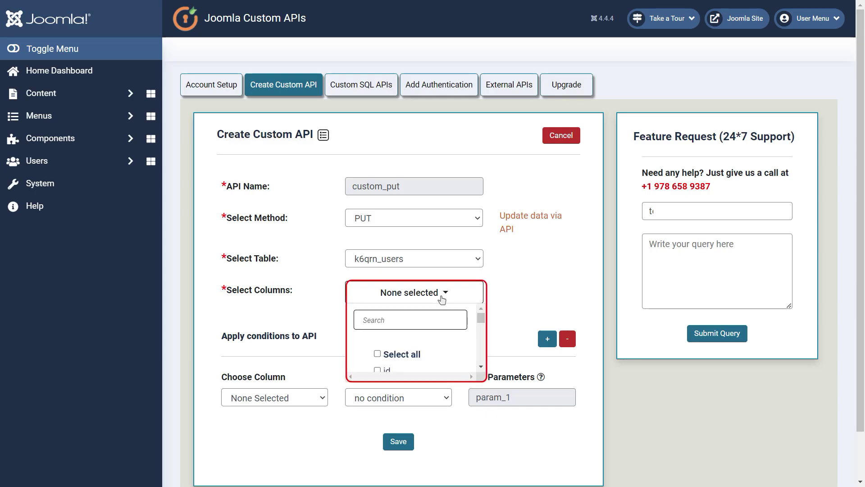
pyautogui.click(377, 354)
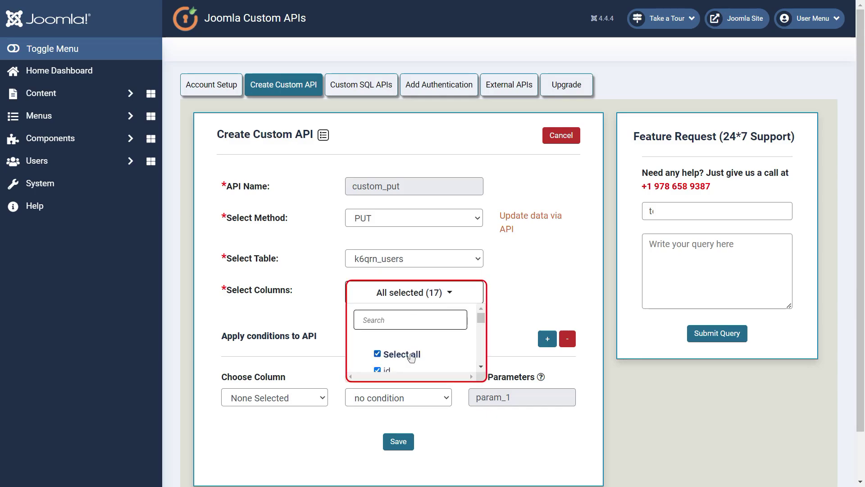
pyautogui.click(519, 352)
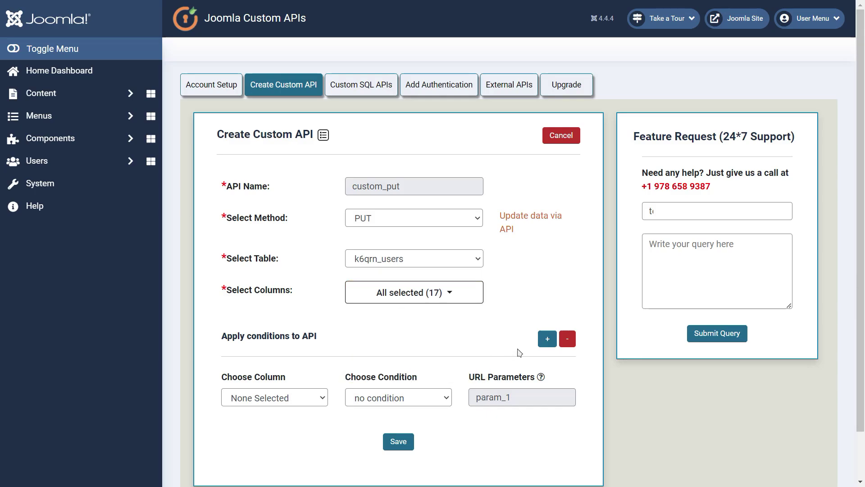
# Add a username > param_1 condition and save the custom_put API
pyautogui.click(273, 398)
pyautogui.click(248, 225)
pyautogui.click(377, 399)
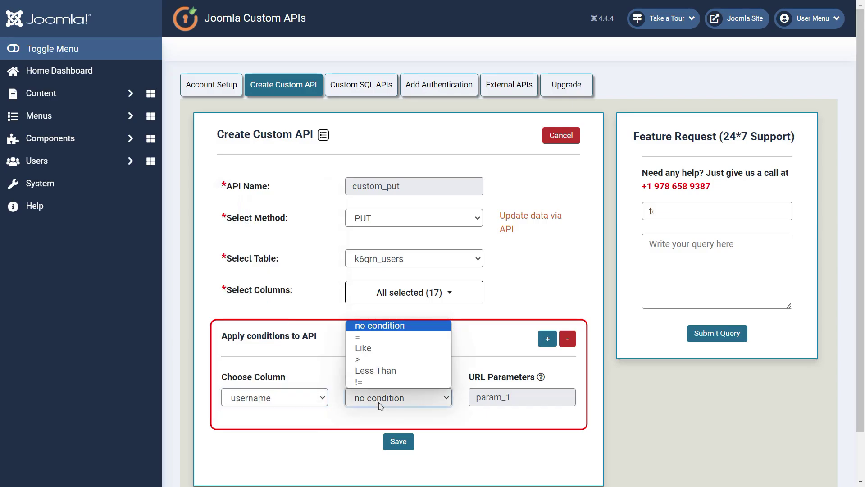
pyautogui.click(382, 366)
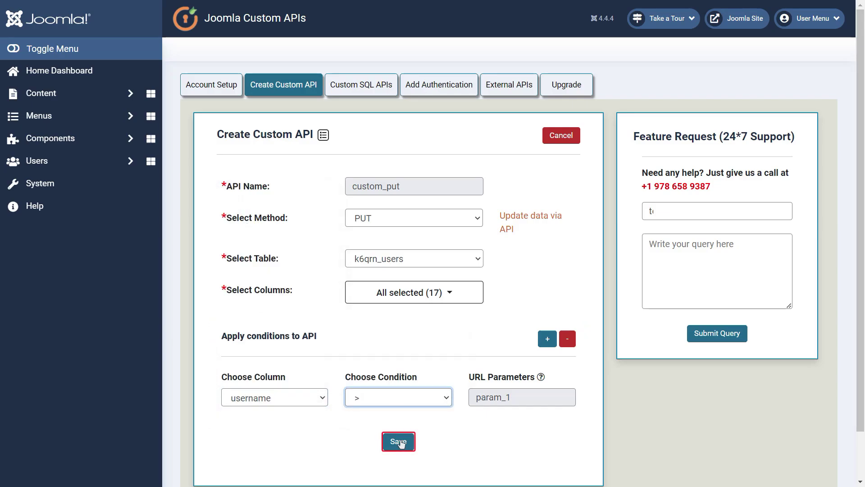
pyautogui.click(399, 442)
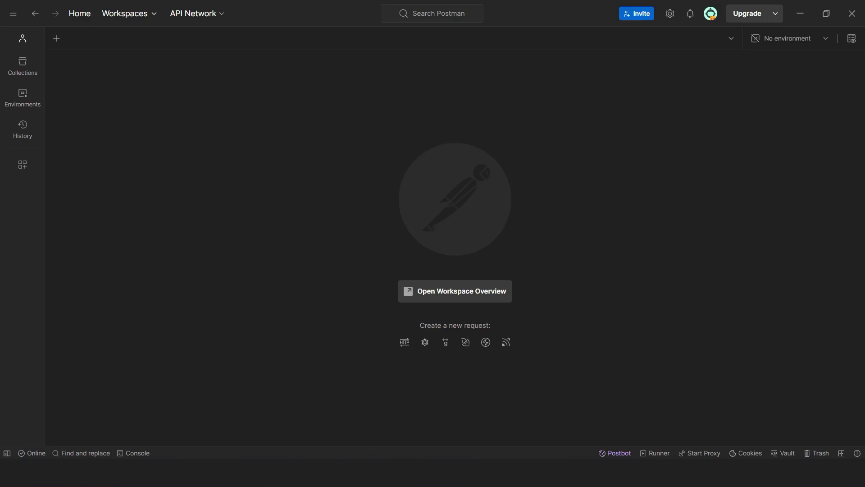
# Send a Postman PUT to custom_put with name, username and param_1=178 query values
pyautogui.click(56, 39)
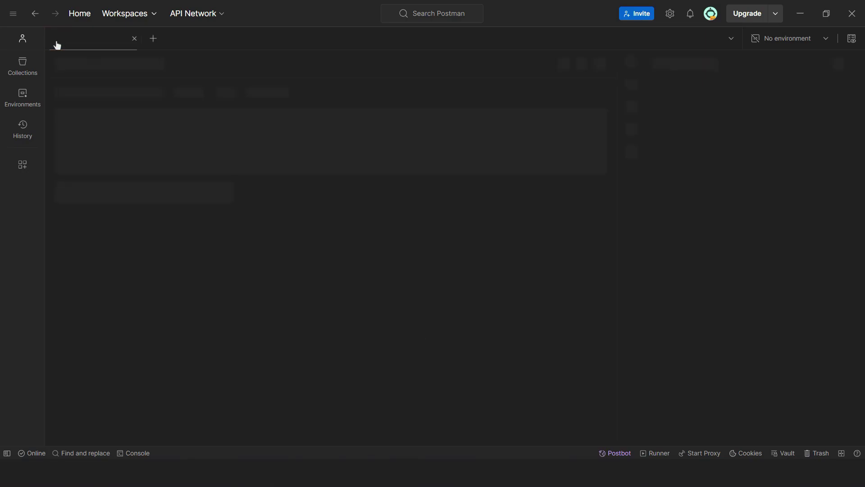
pyautogui.click(105, 94)
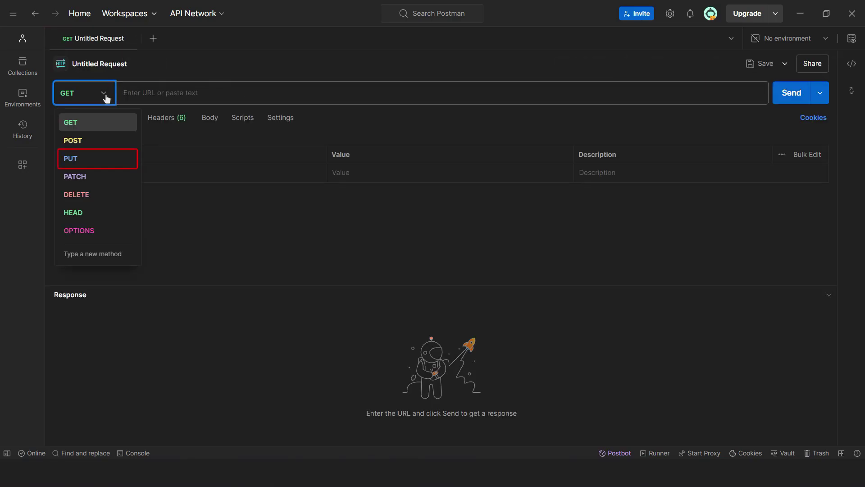
pyautogui.click(93, 158)
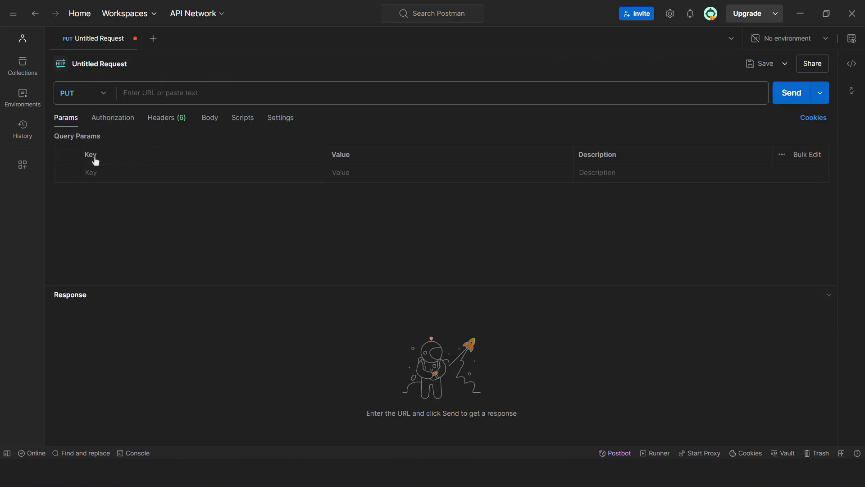
pyautogui.click(206, 95)
pyautogui.write('http://localhost/joomla/api/index.php/v1/mini/custom_put')
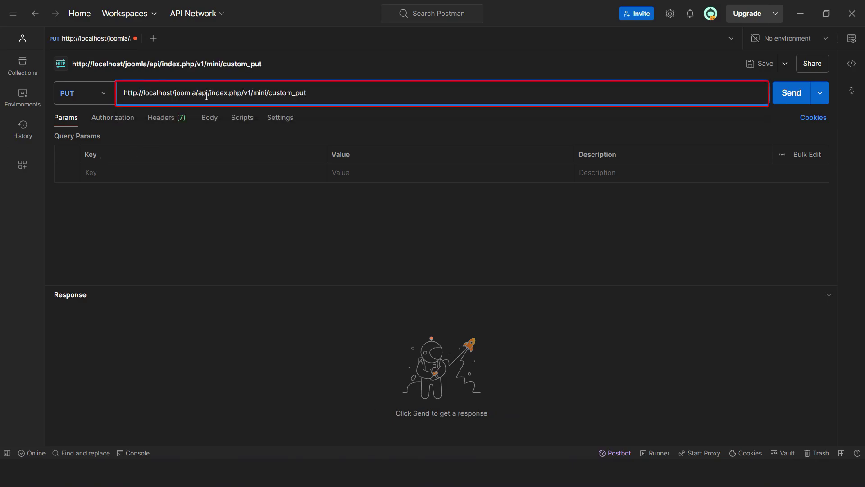
pyautogui.write('?')
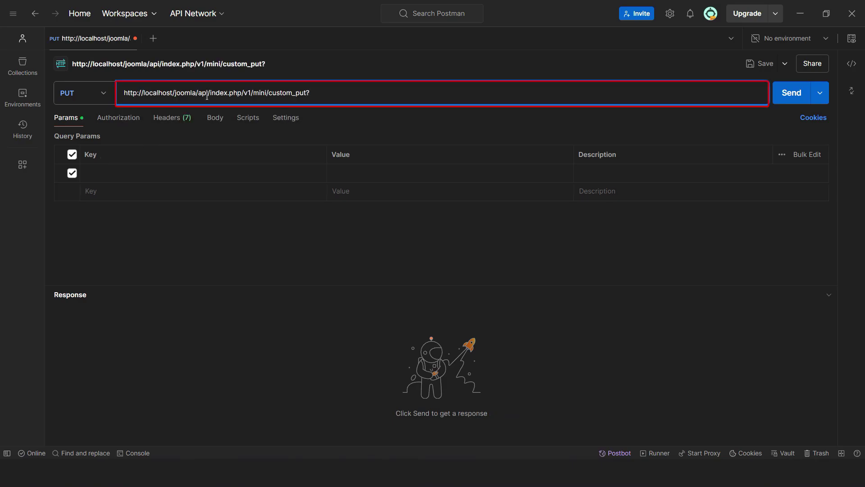
pyautogui.write('name={{name_value}}& username={{username_value}}& param_1={{param_1_value}}')
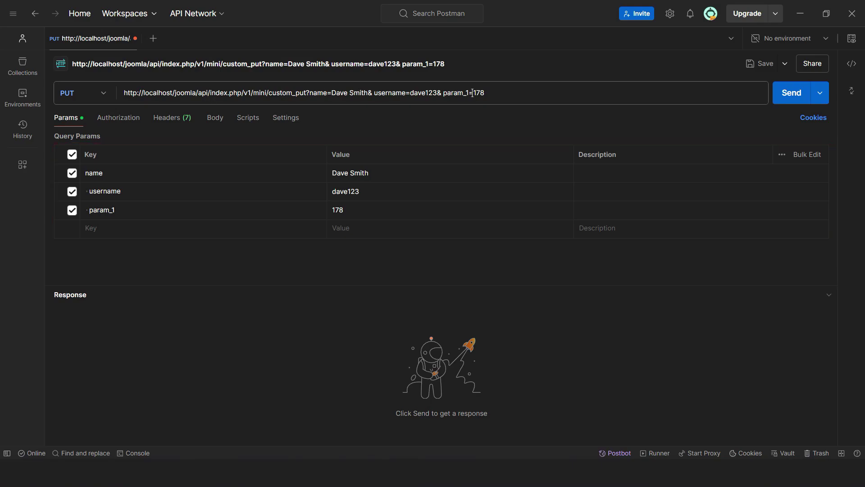
pyautogui.click(788, 92)
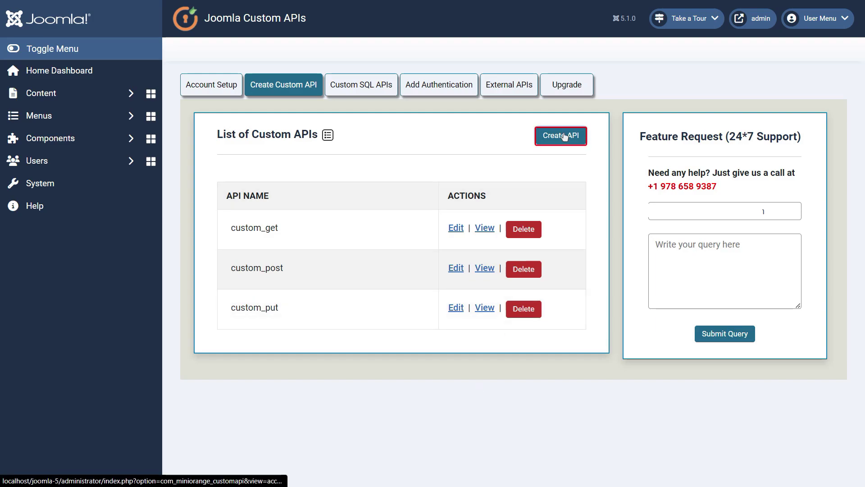
# Start a new custom API named custom_delete using the DELETE method
pyautogui.click(563, 136)
pyautogui.click(473, 185)
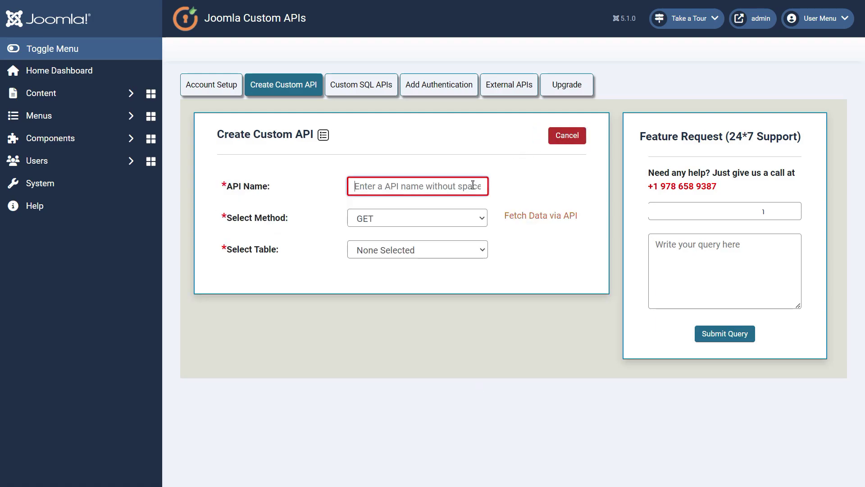
pyautogui.write('custom_delete')
pyautogui.click(475, 220)
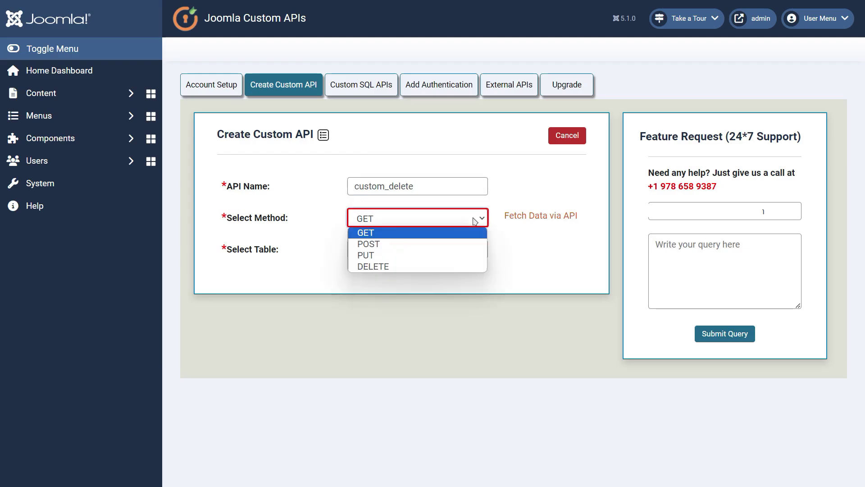
pyautogui.click(420, 266)
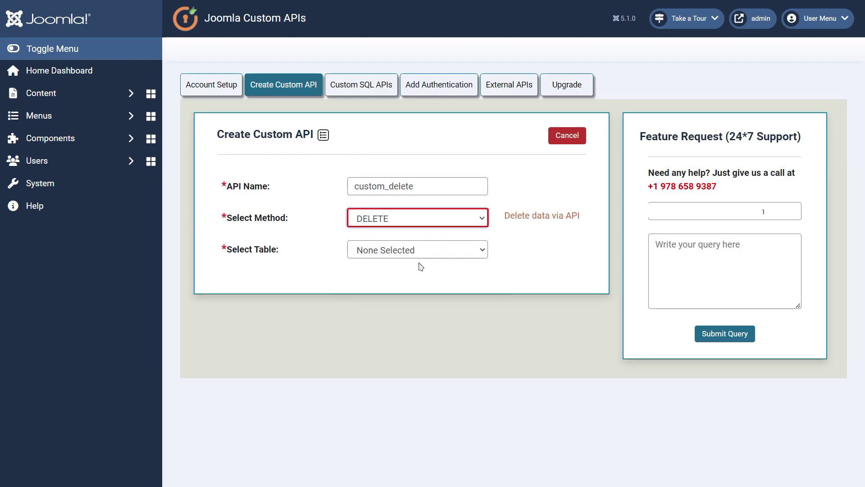
# Choose the r2khv_users table, add an id > param_1 condition, and save
pyautogui.click(434, 249)
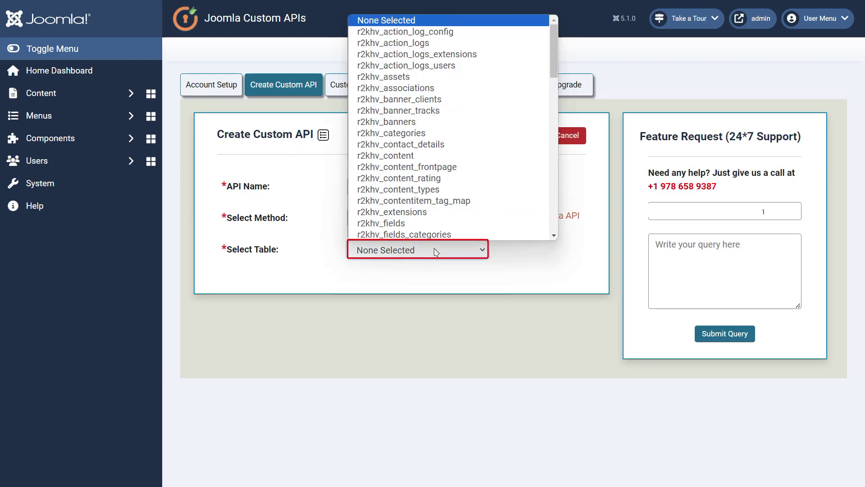
pyautogui.scroll(-15, 429, 190)
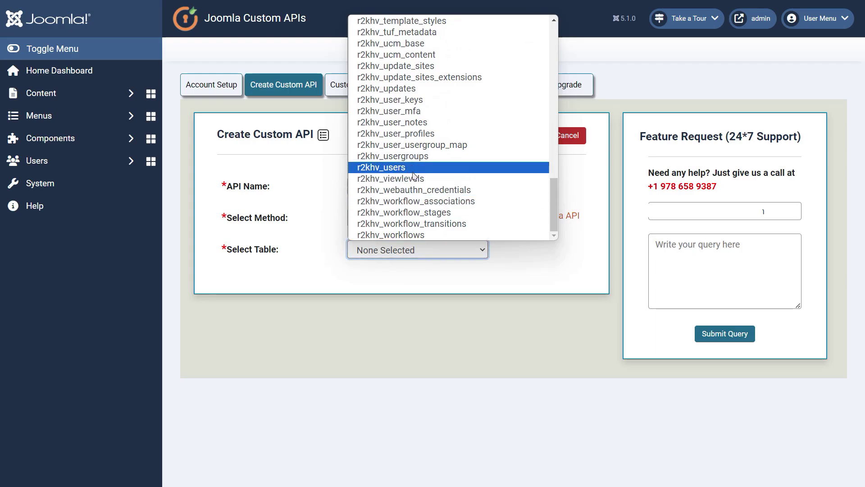
pyautogui.click(413, 172)
pyautogui.click(320, 356)
pyautogui.click(255, 155)
pyautogui.click(393, 356)
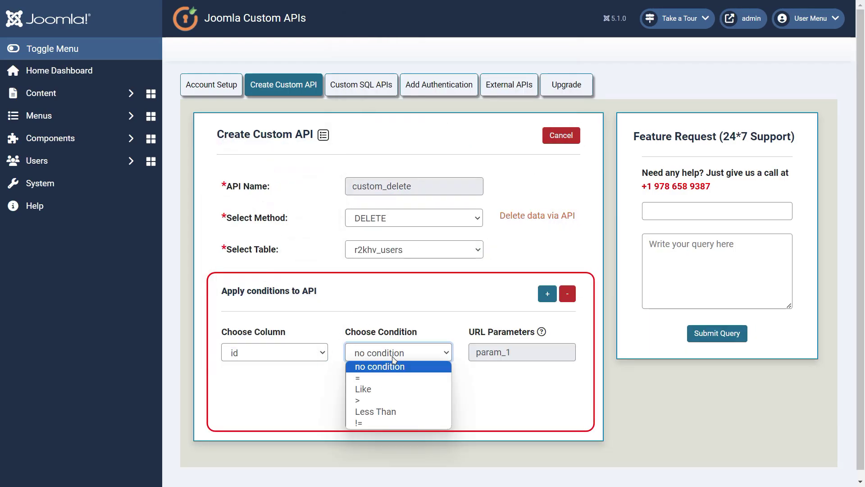
pyautogui.click(359, 400)
pyautogui.click(402, 401)
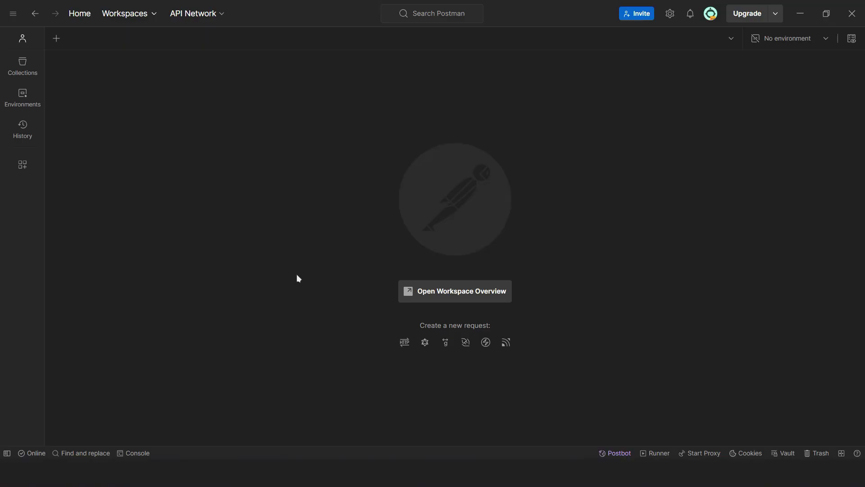
# In a new Postman tab, send a DELETE request to the custom_delete endpoint with ?id=178
pyautogui.click(61, 44)
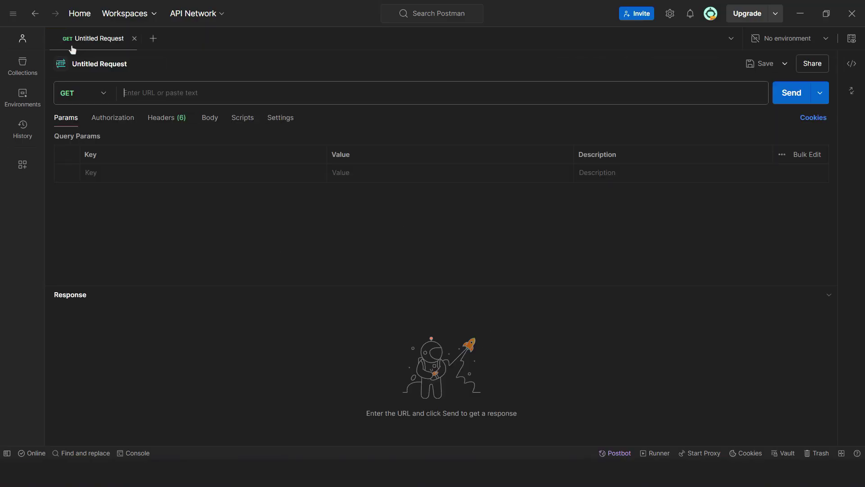
pyautogui.click(105, 89)
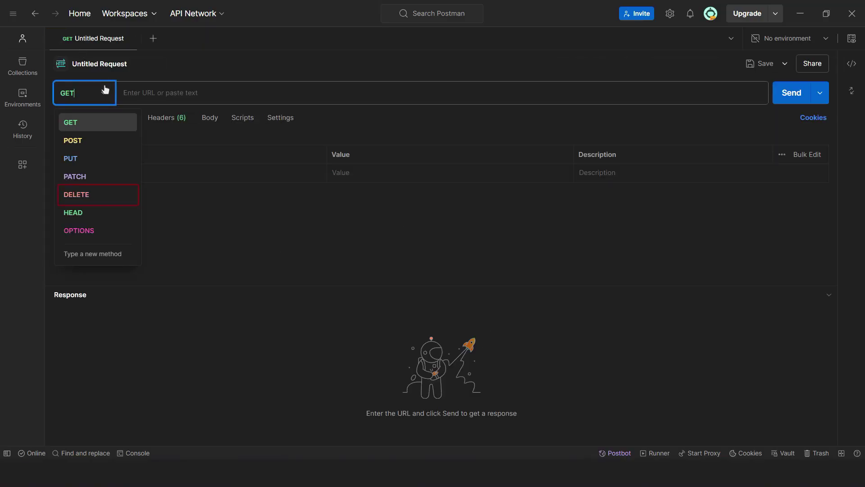
pyautogui.click(96, 194)
pyautogui.click(264, 92)
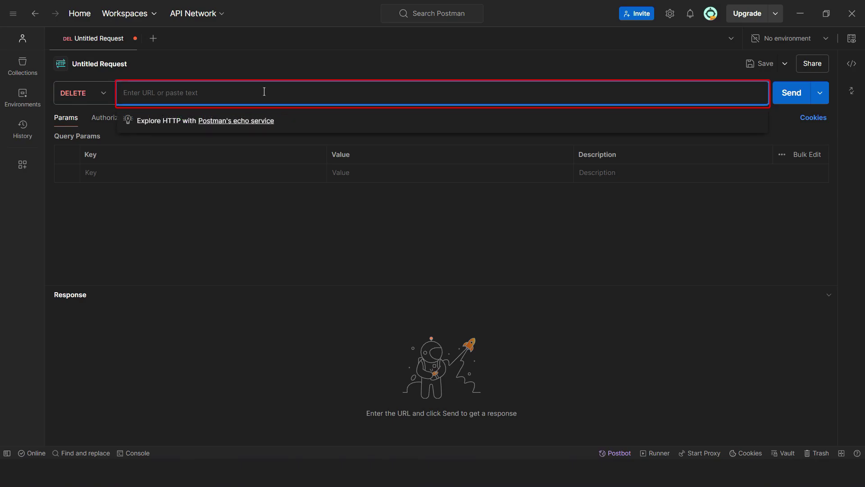
pyautogui.write('http://localhost/joomla/api/index.php/v1/mini/custom_delete')
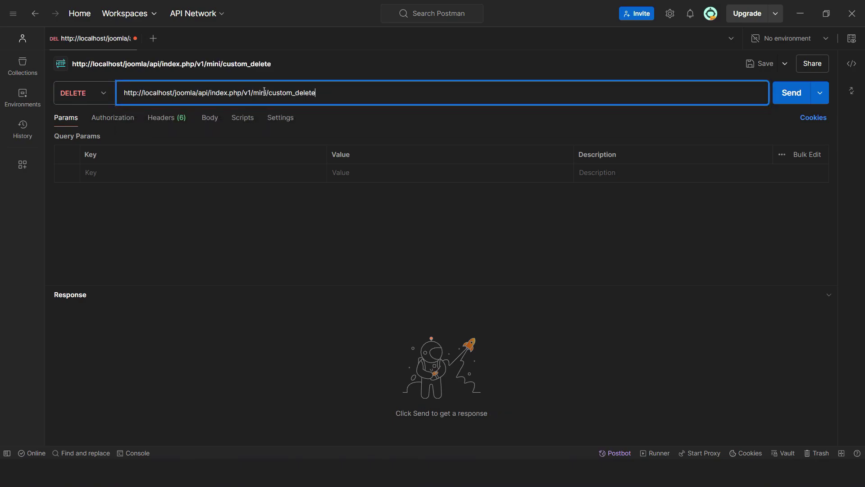
pyautogui.write('?id={id_value}')
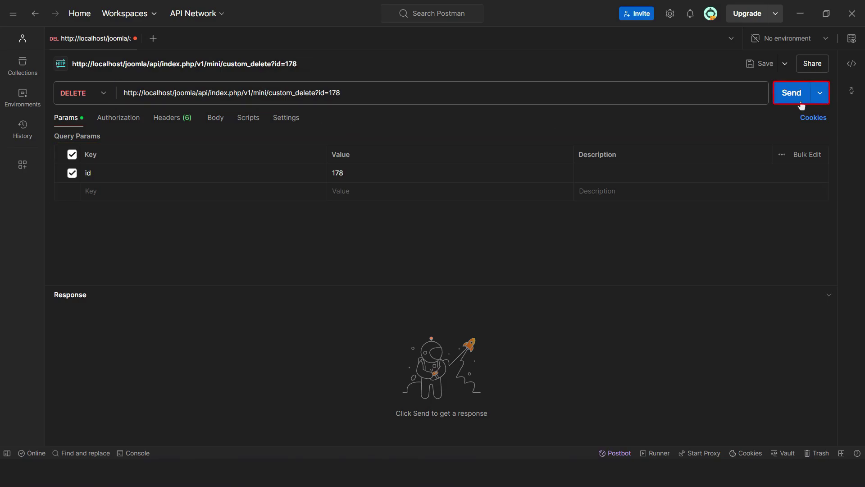
pyautogui.click(800, 102)
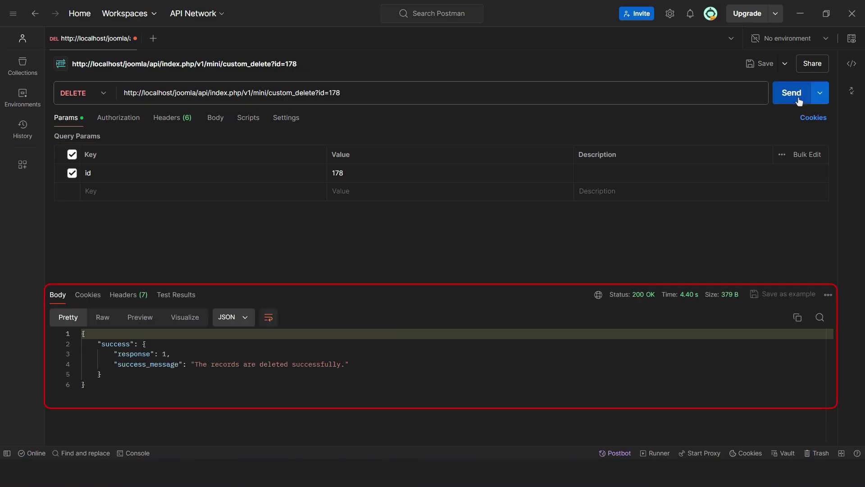